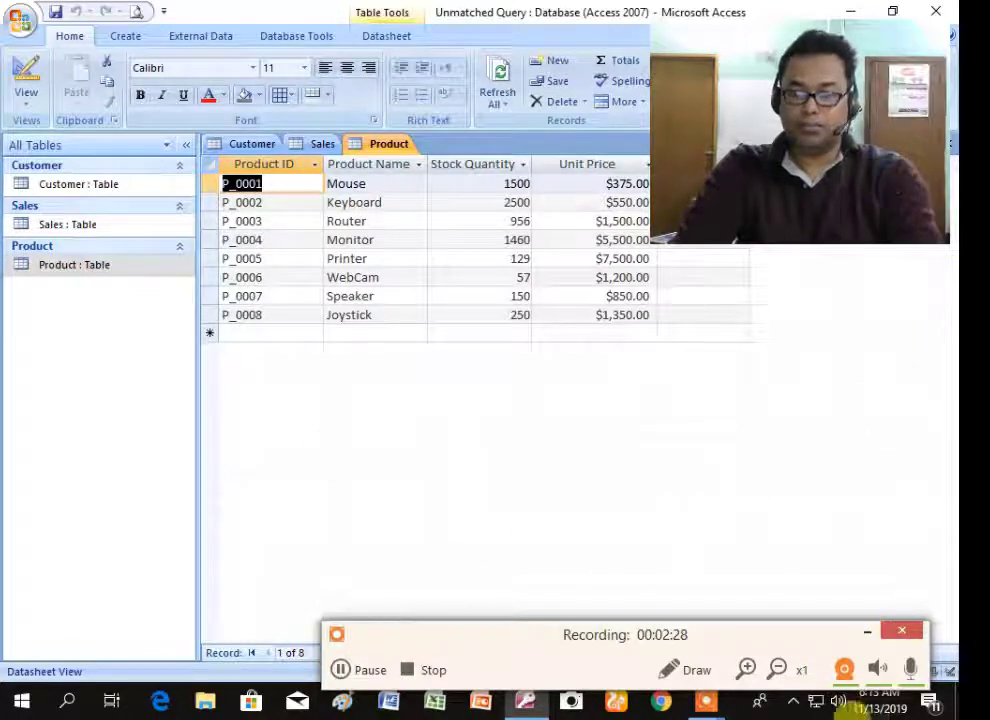
Step: Show the Customer table and widen its Customer ID column so the full heading fits
left_click(844, 669)
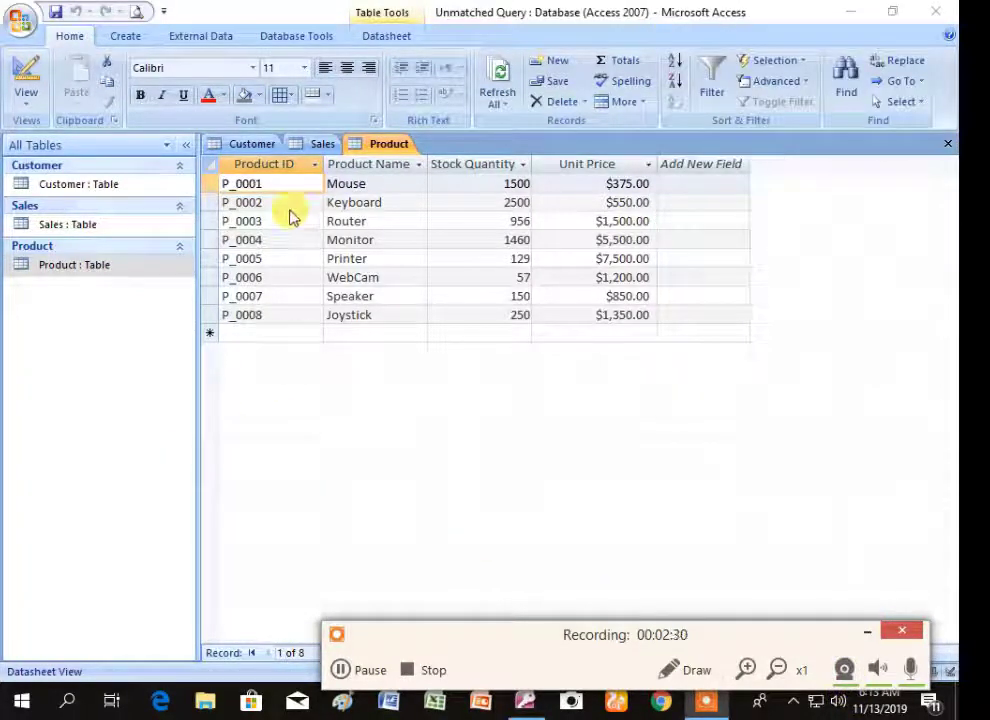
left_click(258, 145)
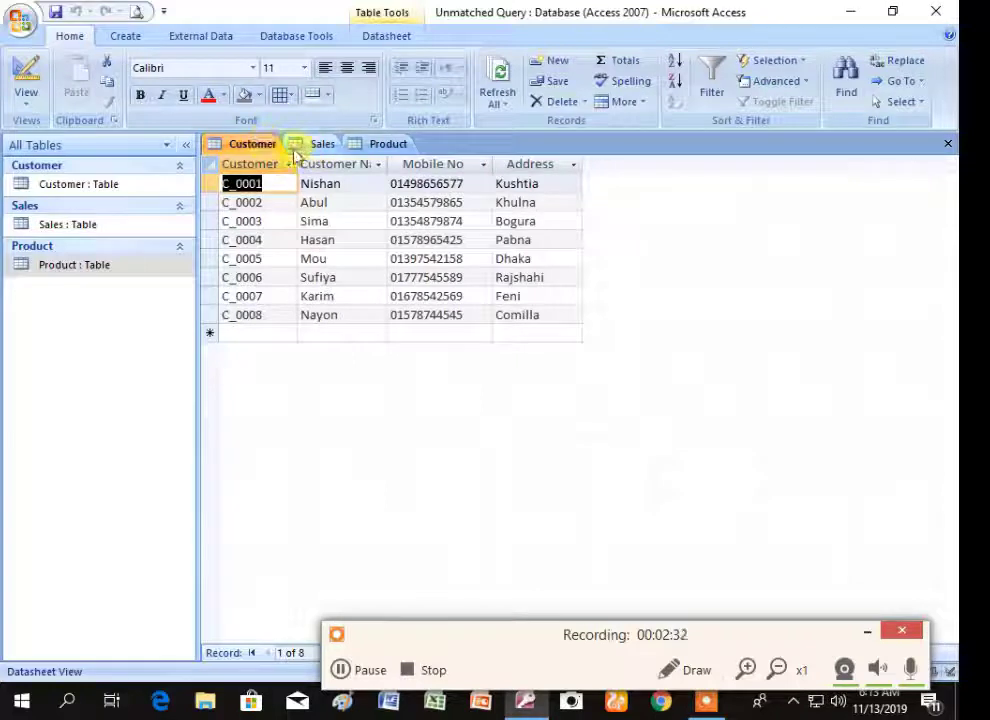
left_click_drag(297, 164, 324, 164)
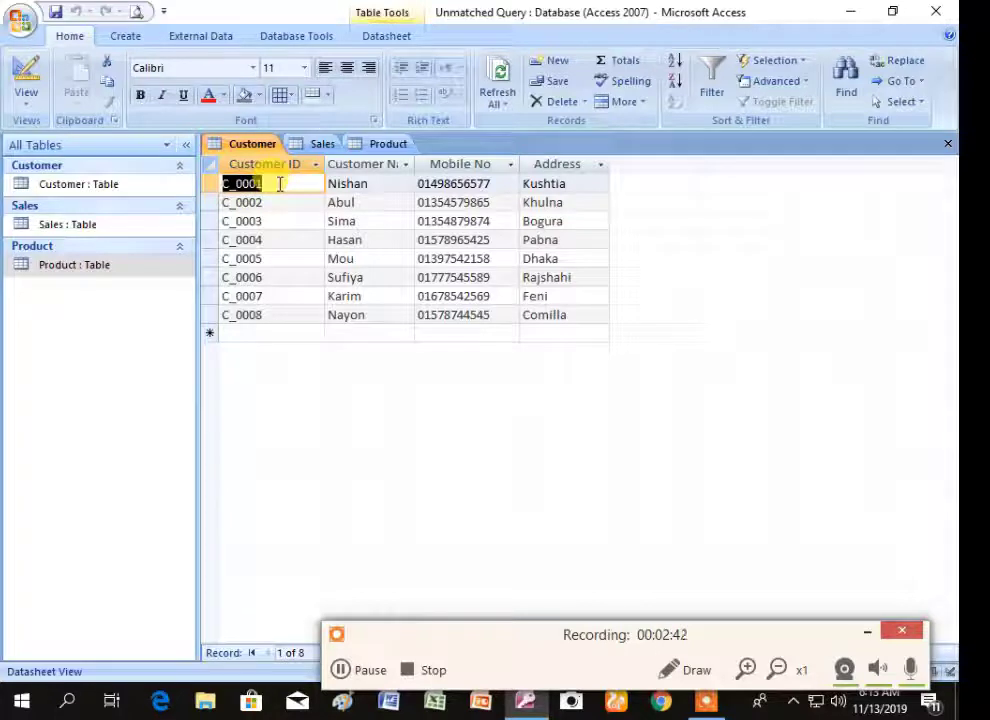
Step: Examine the name, mobile number and address fields of the Customer table, and the records in the Product table
left_click(392, 183)
left_click(455, 183)
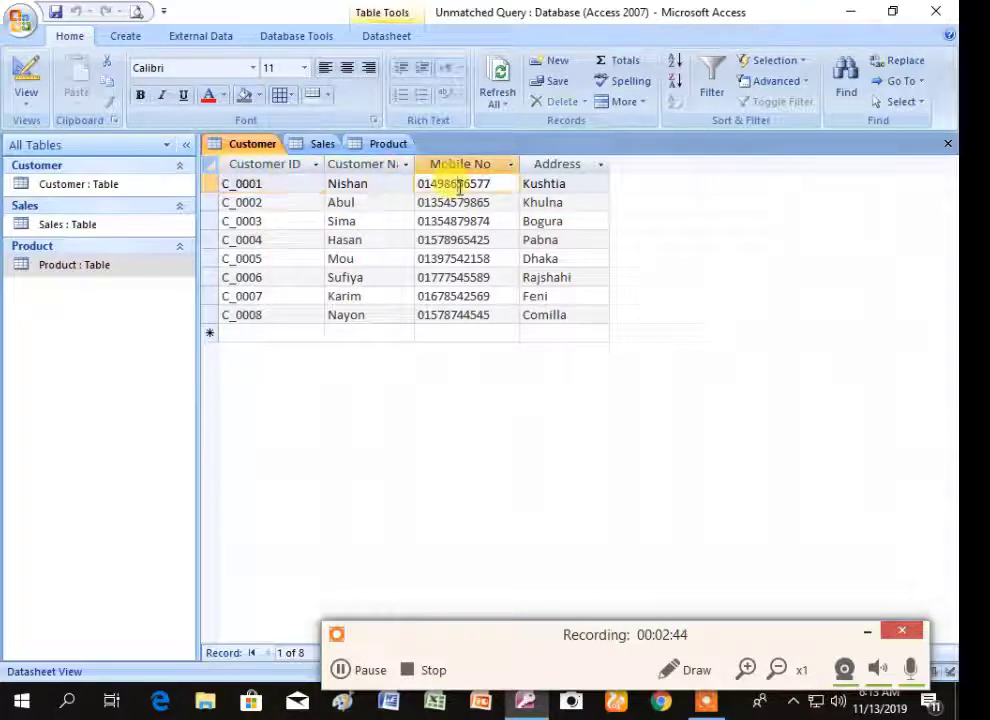
left_click(531, 183)
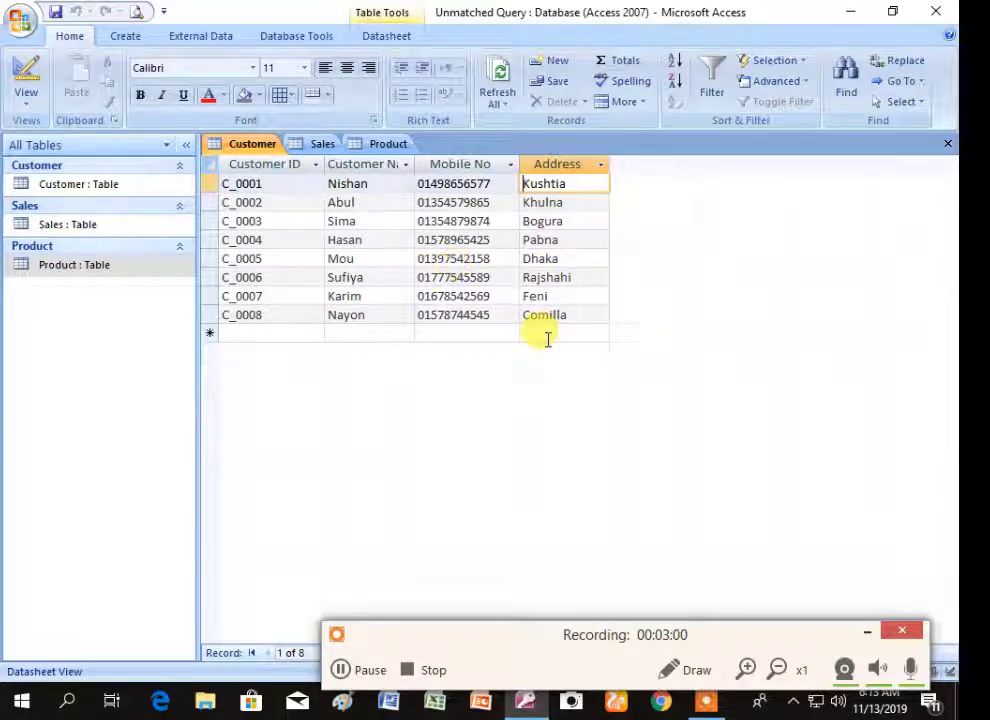
left_click(389, 145)
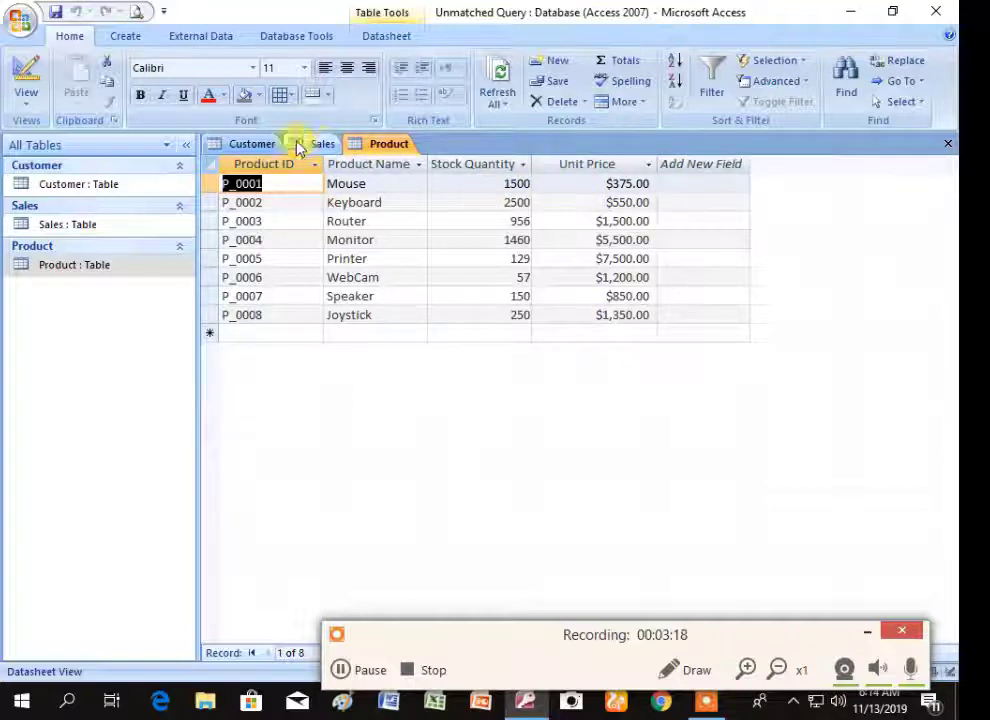
left_click(265, 146)
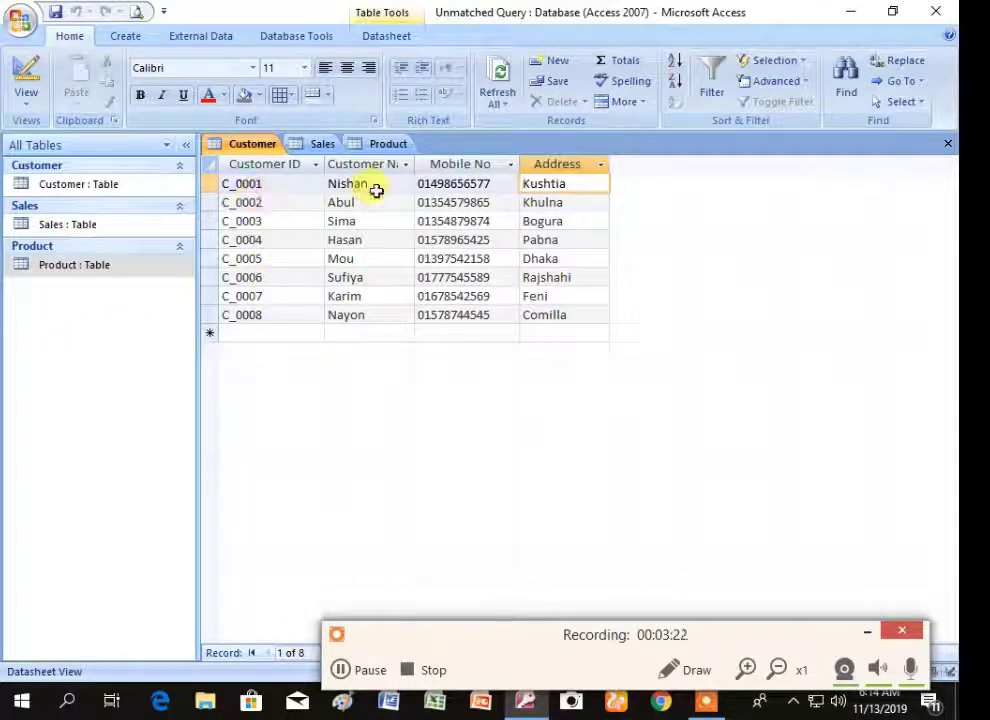
left_click(389, 145)
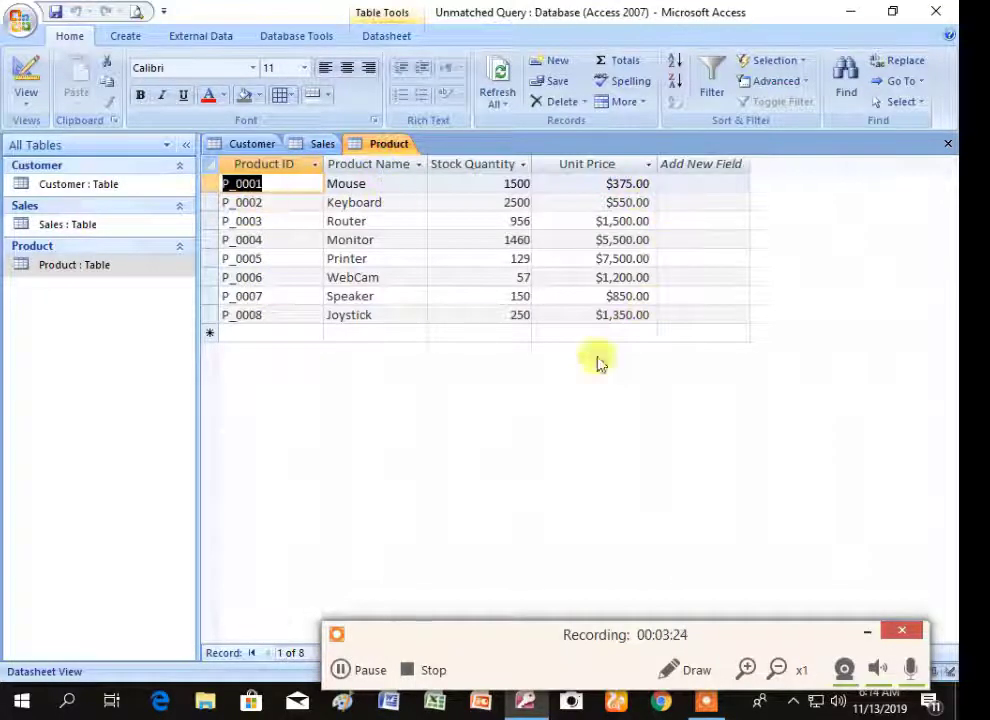
Step: Examine the Sales table's date, Customer ID, Product ID and quantity fields, checking Customer ID against the Customer table
left_click(320, 145)
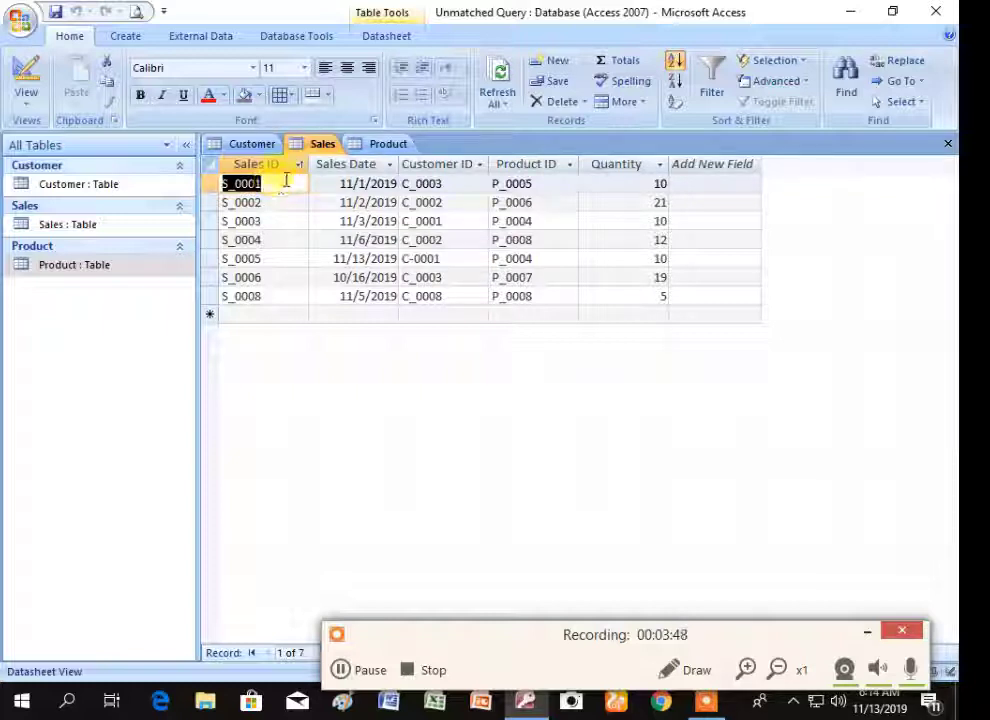
left_click(358, 185)
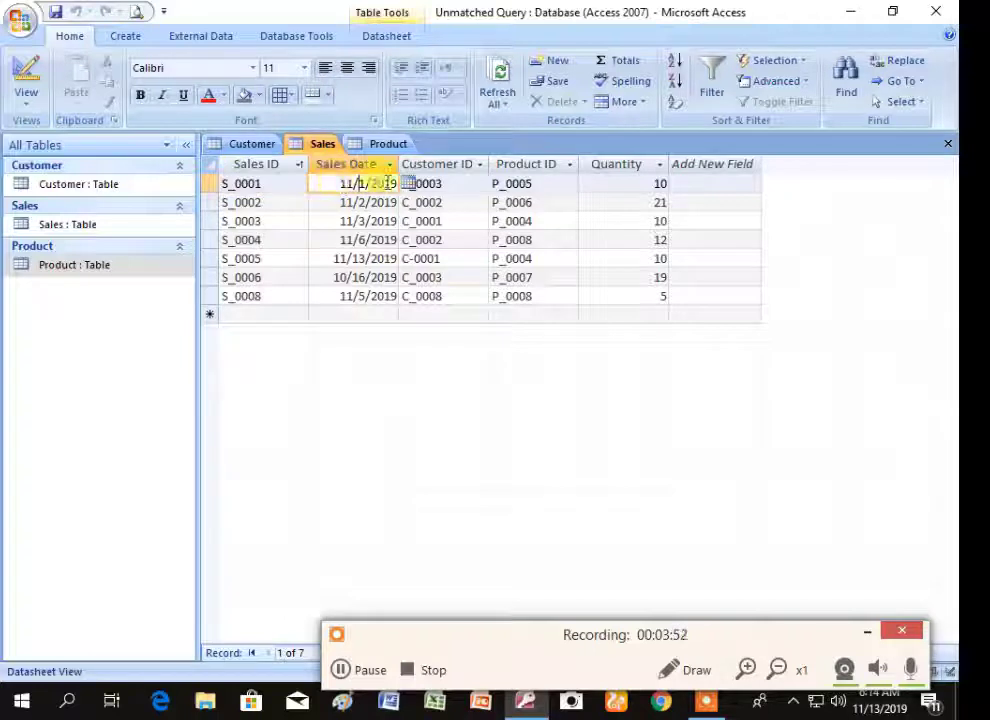
left_click(472, 184)
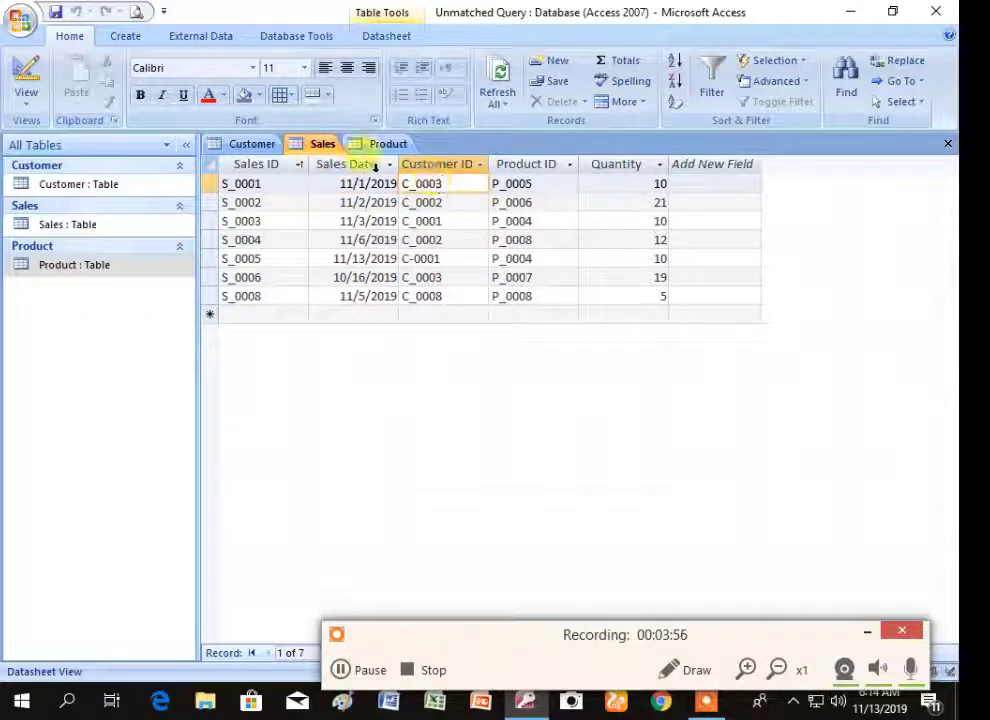
left_click(246, 146)
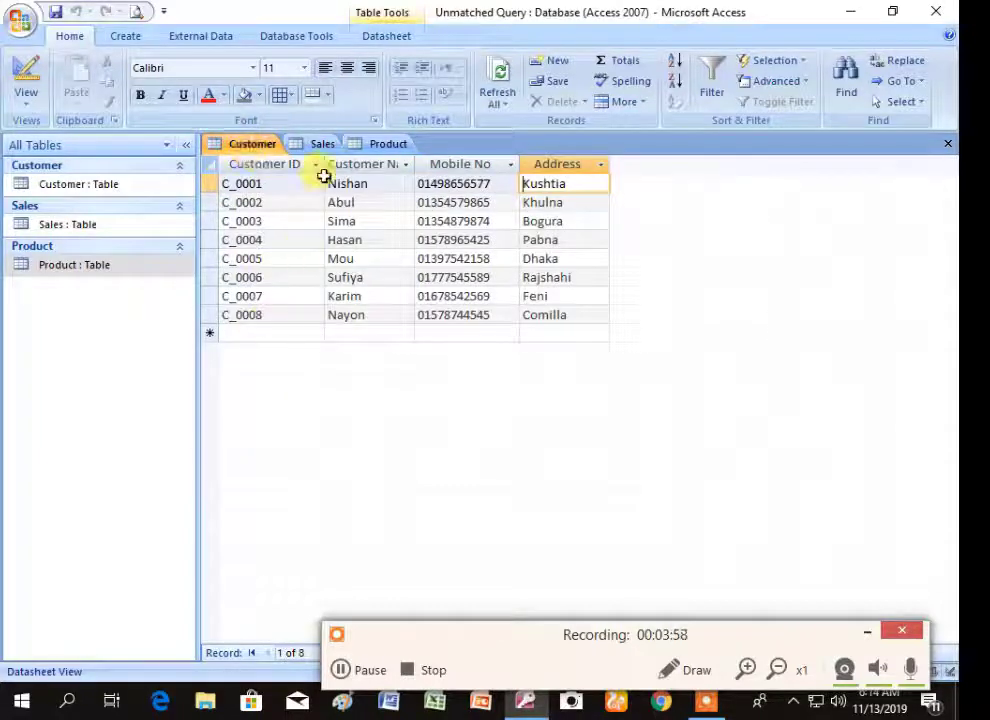
left_click(322, 144)
left_click(526, 184)
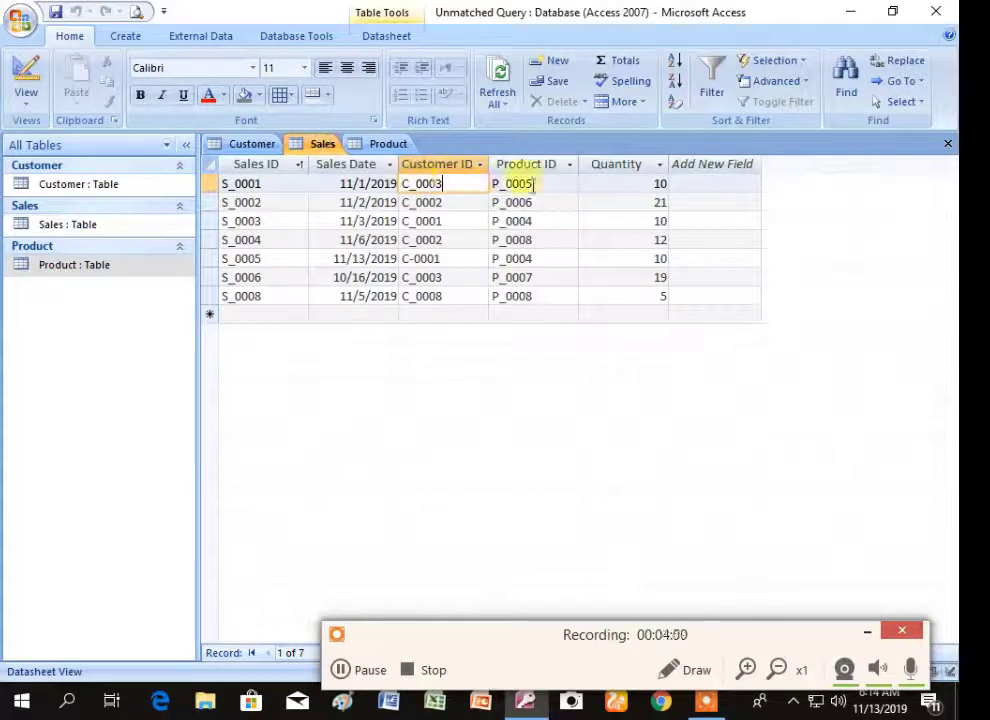
left_click(647, 183)
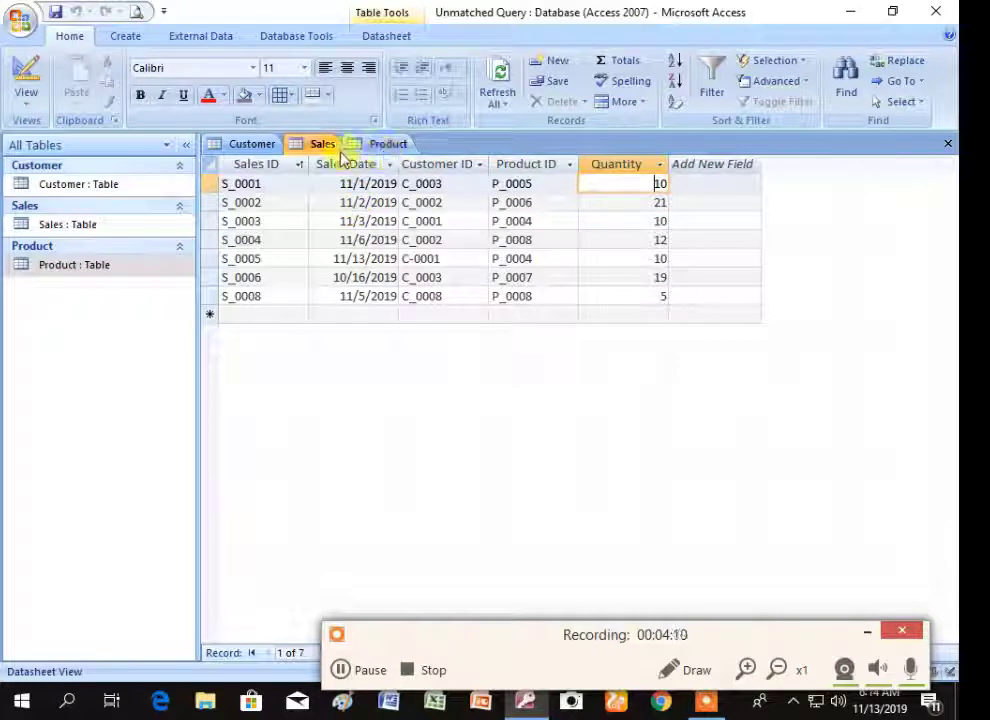
left_click(845, 670)
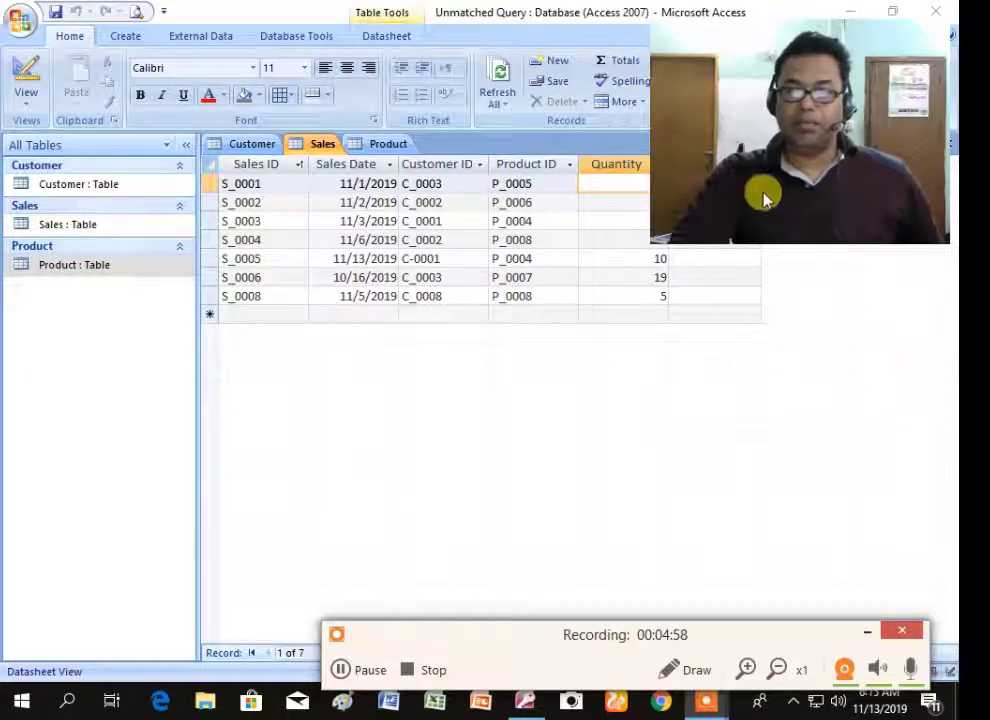
left_click(662, 242)
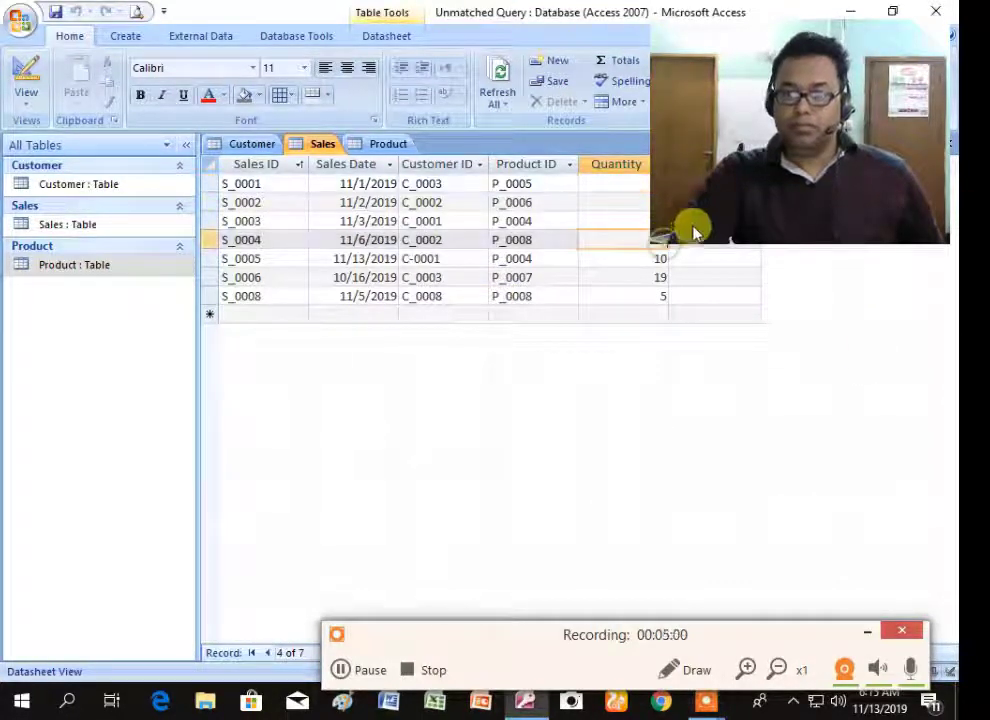
left_click(365, 146)
left_click(302, 148)
left_click(270, 148)
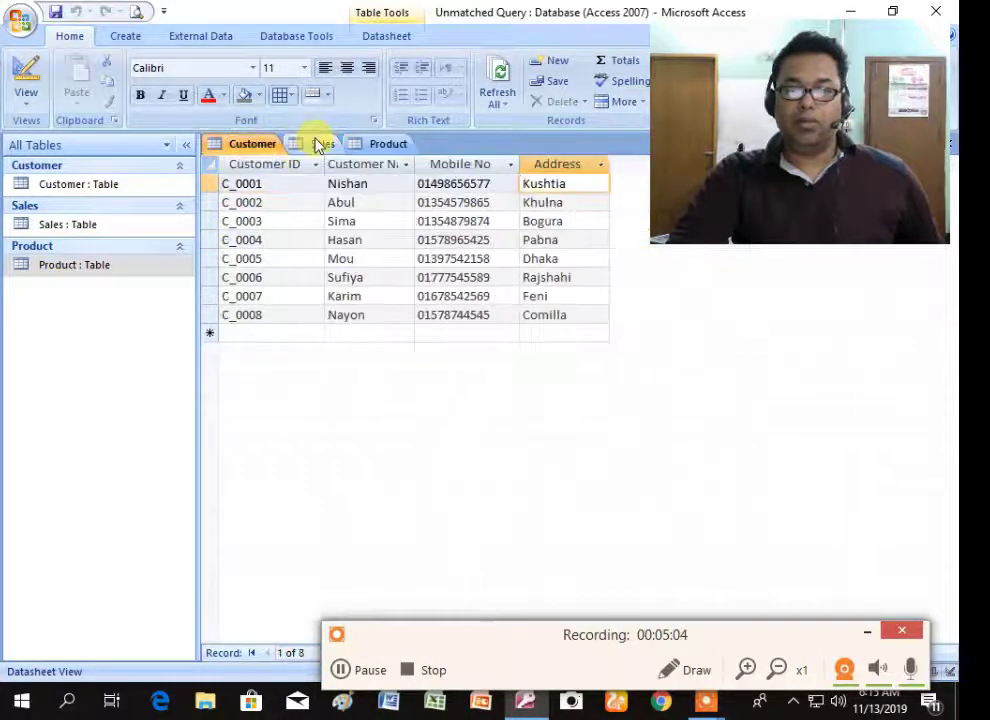
left_click(320, 144)
left_click(390, 148)
Step: Create a new query with the Find Unmatched Query Wizard
left_click(133, 40)
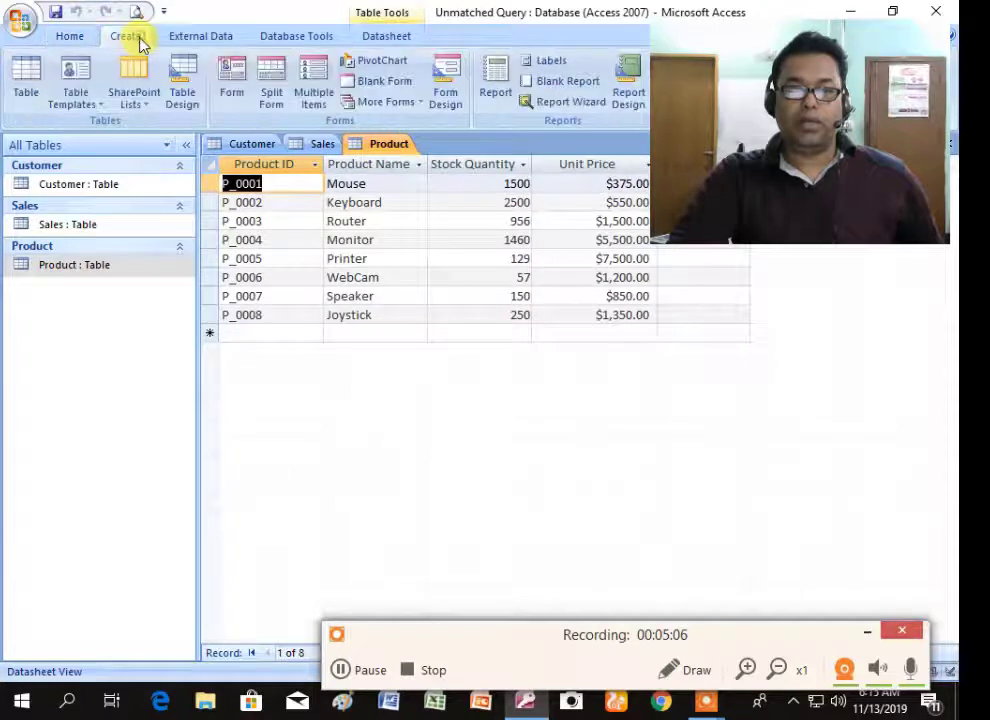
left_click_drag(756, 61, 856, 52)
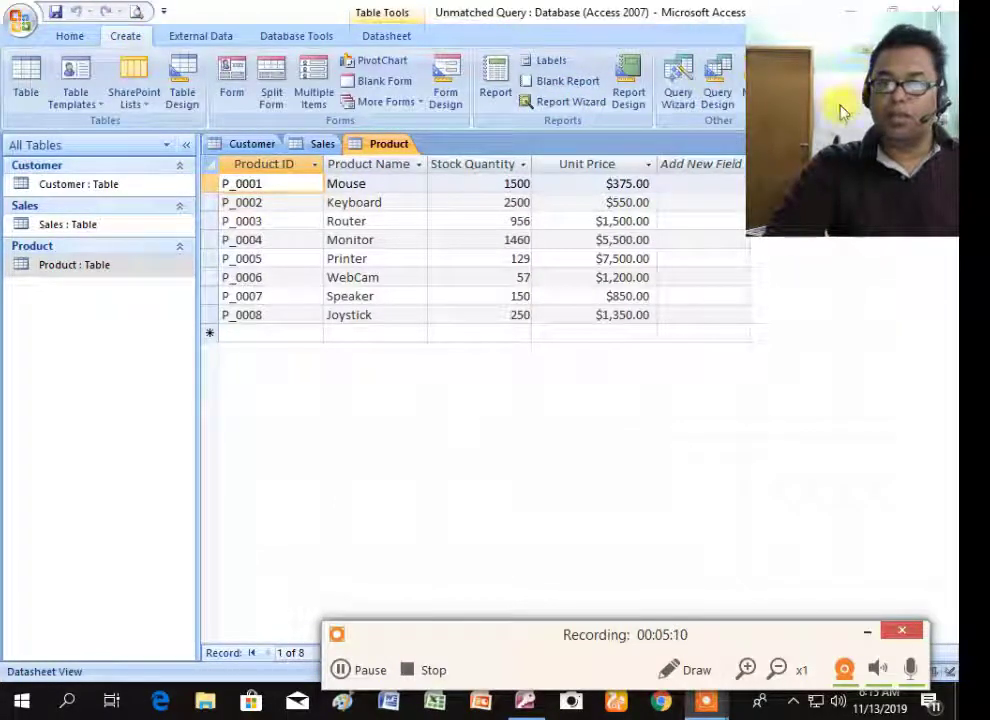
left_click(681, 88)
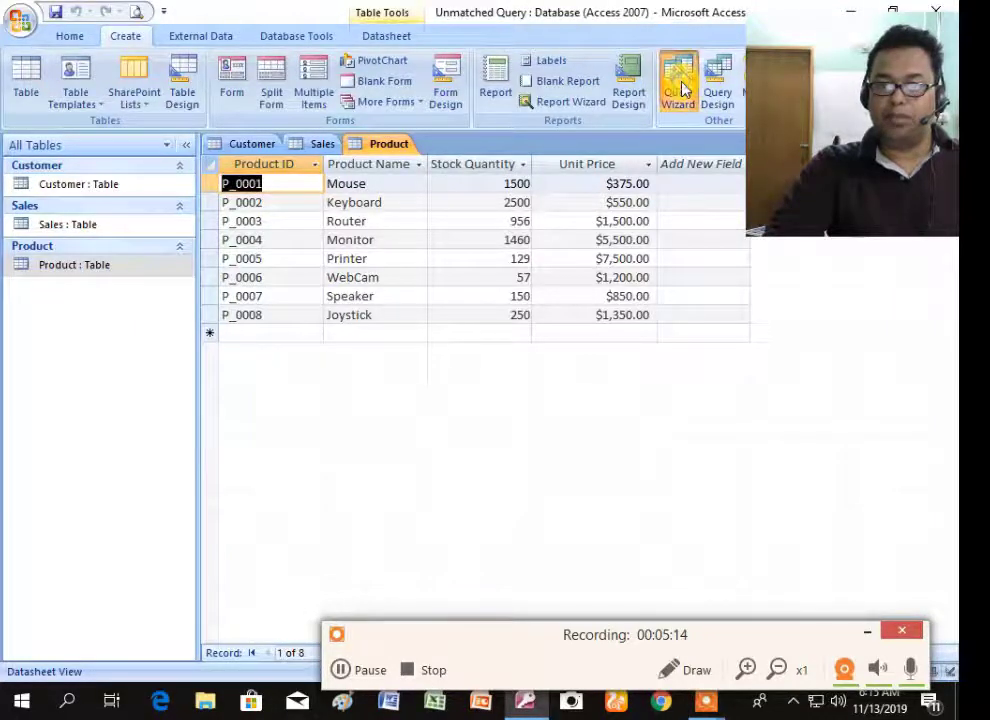
left_click_drag(428, 174, 407, 175)
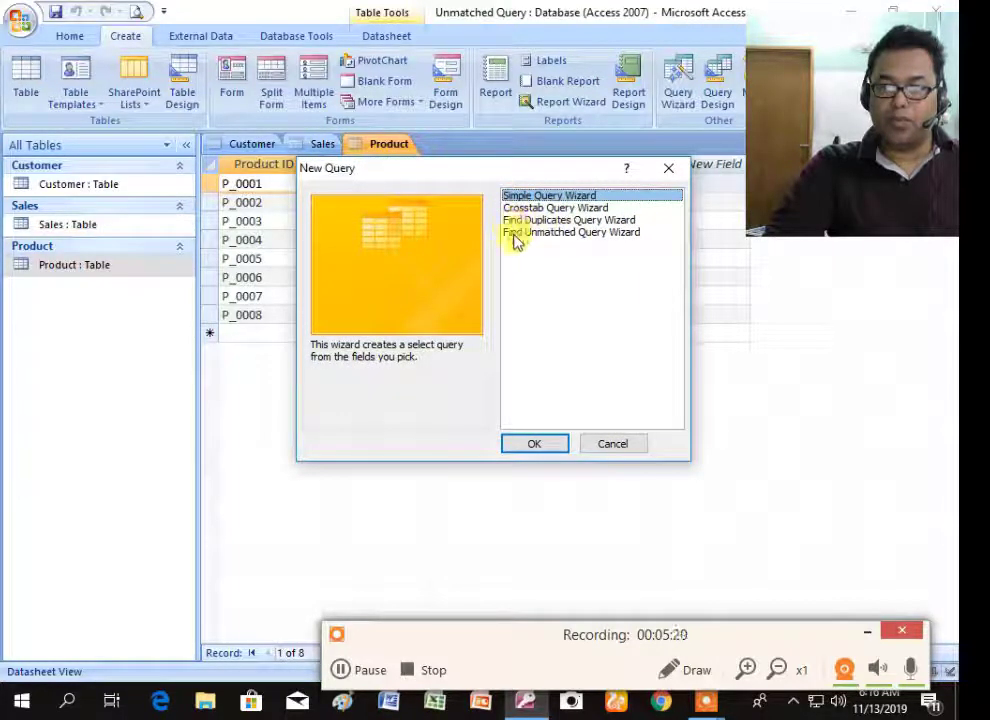
left_click(597, 234)
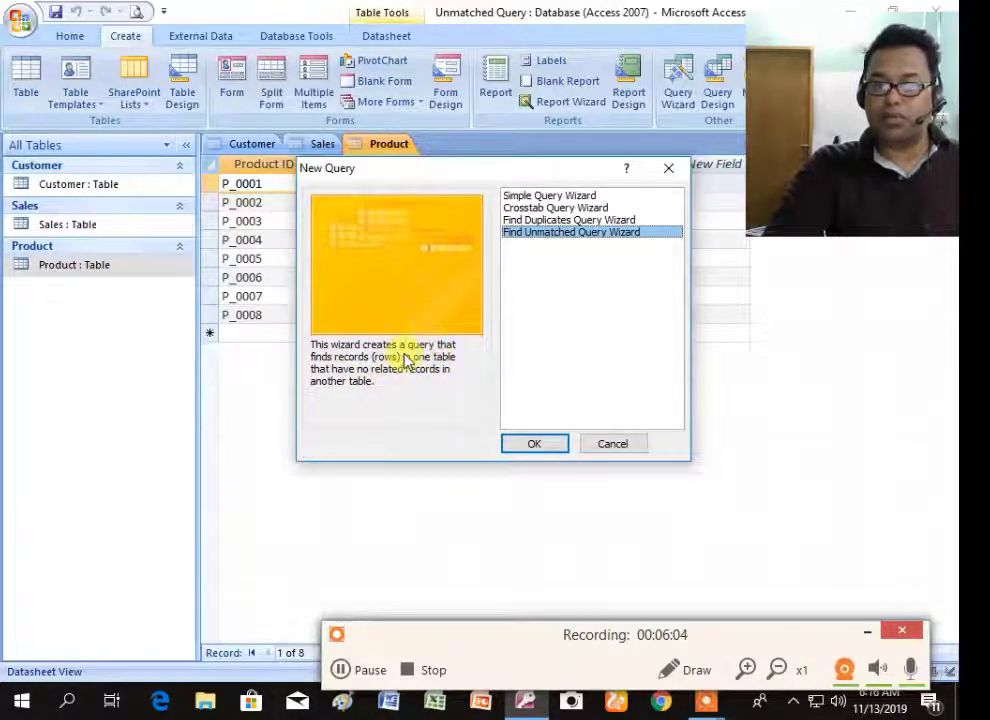
left_click(547, 449)
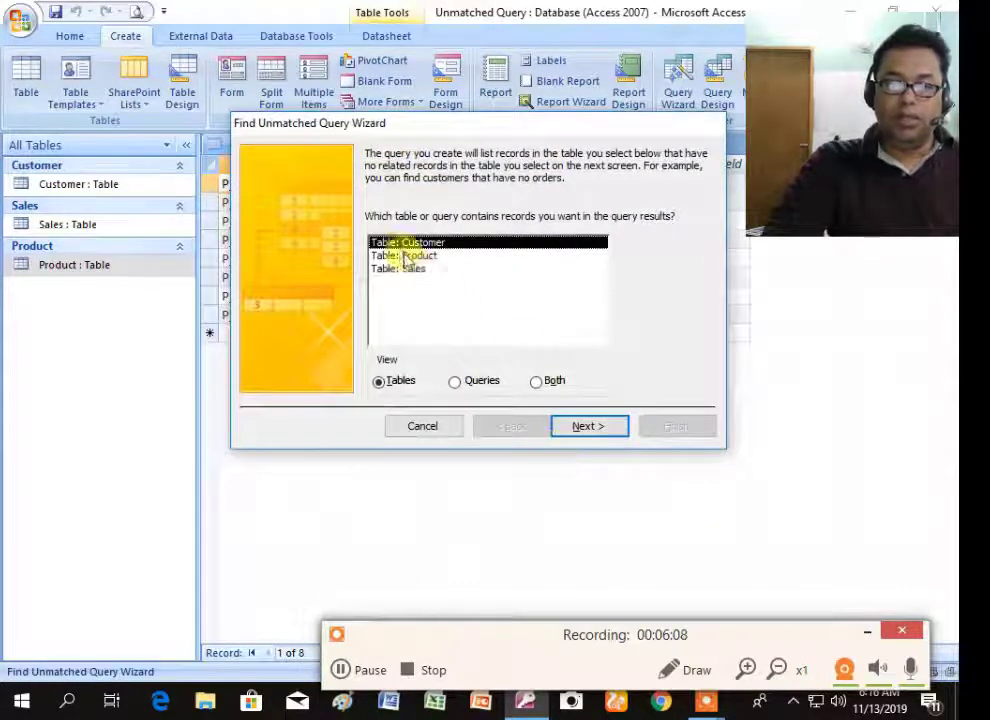
Step: Compare the wizard's available record sources for queries only, tables only, and both
left_click(462, 382)
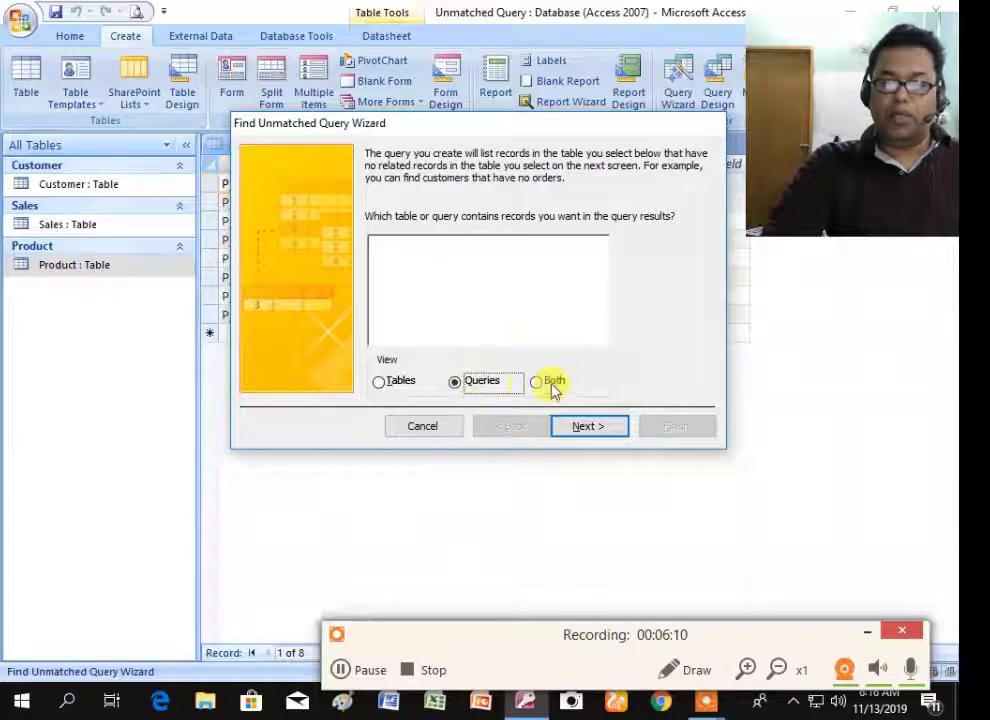
left_click(380, 381)
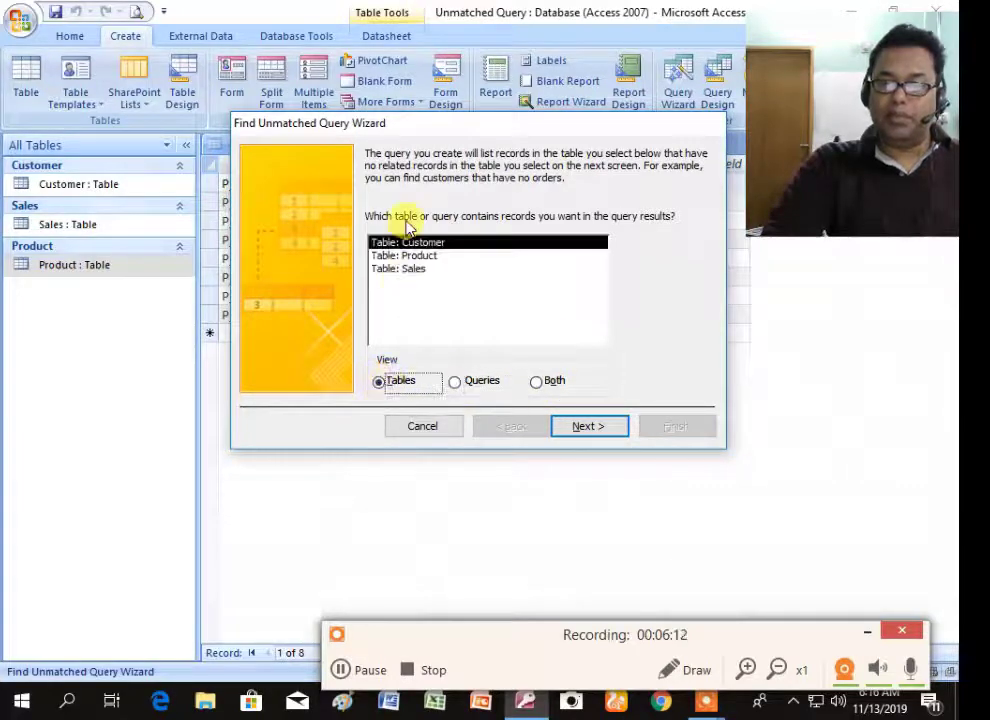
left_click(543, 382)
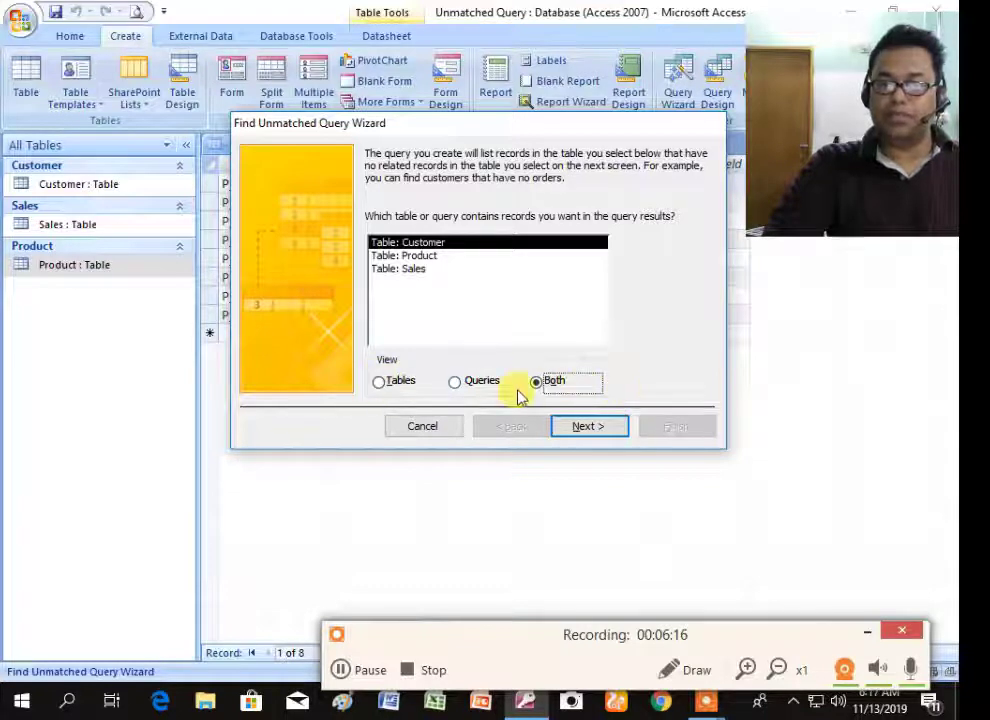
left_click(454, 382)
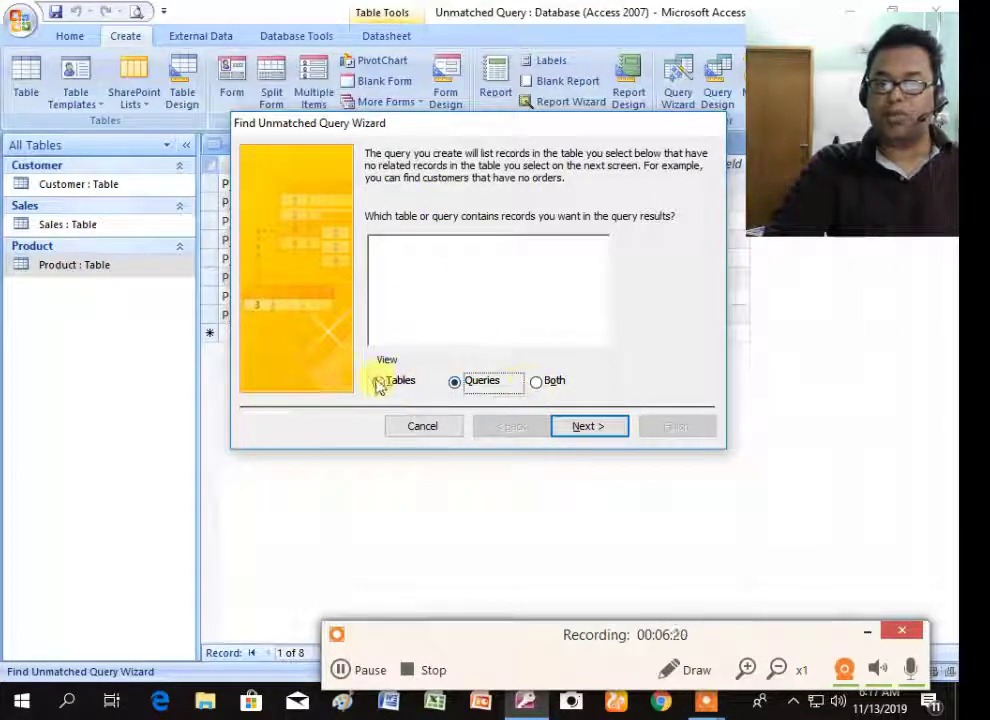
left_click(380, 384)
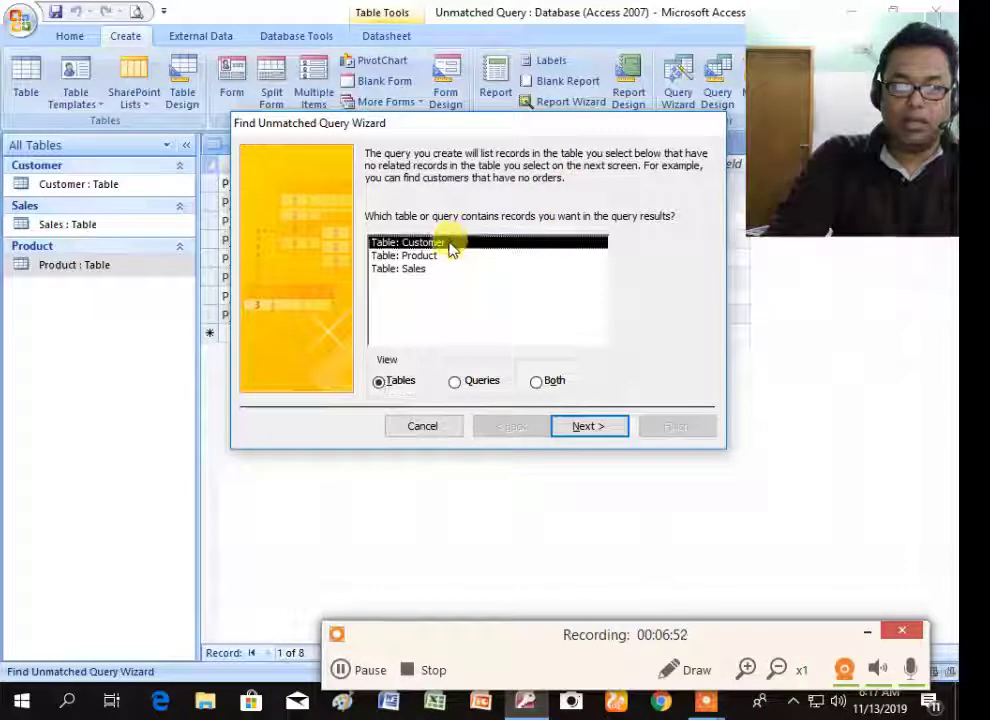
Step: Use the Customer table for the query results and the Sales table for the related records
left_click(590, 425)
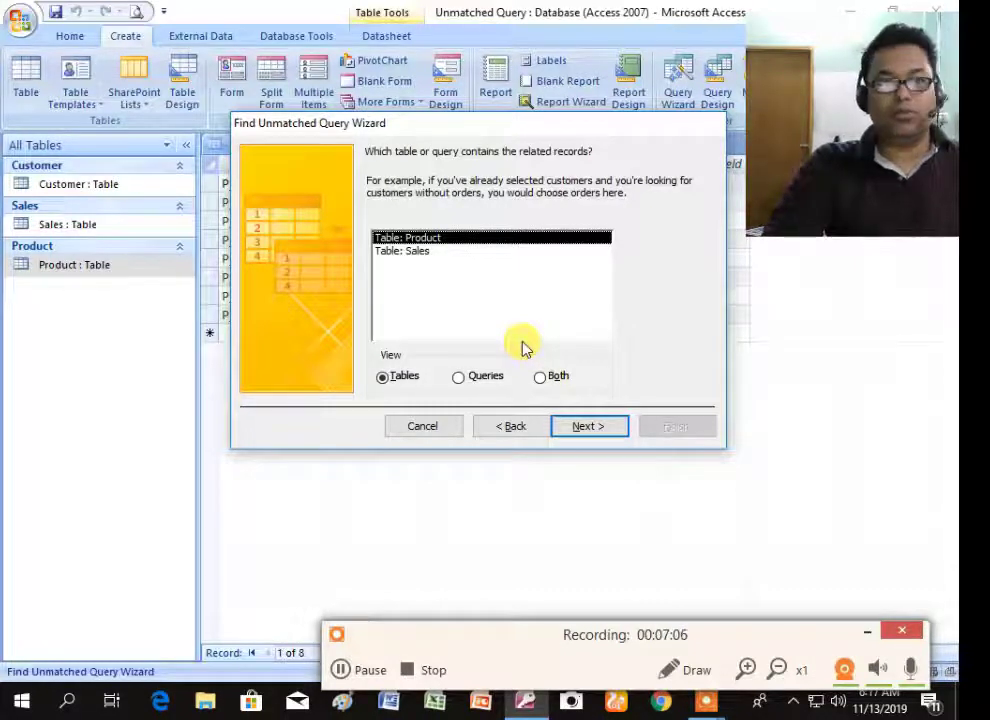
left_click(410, 251)
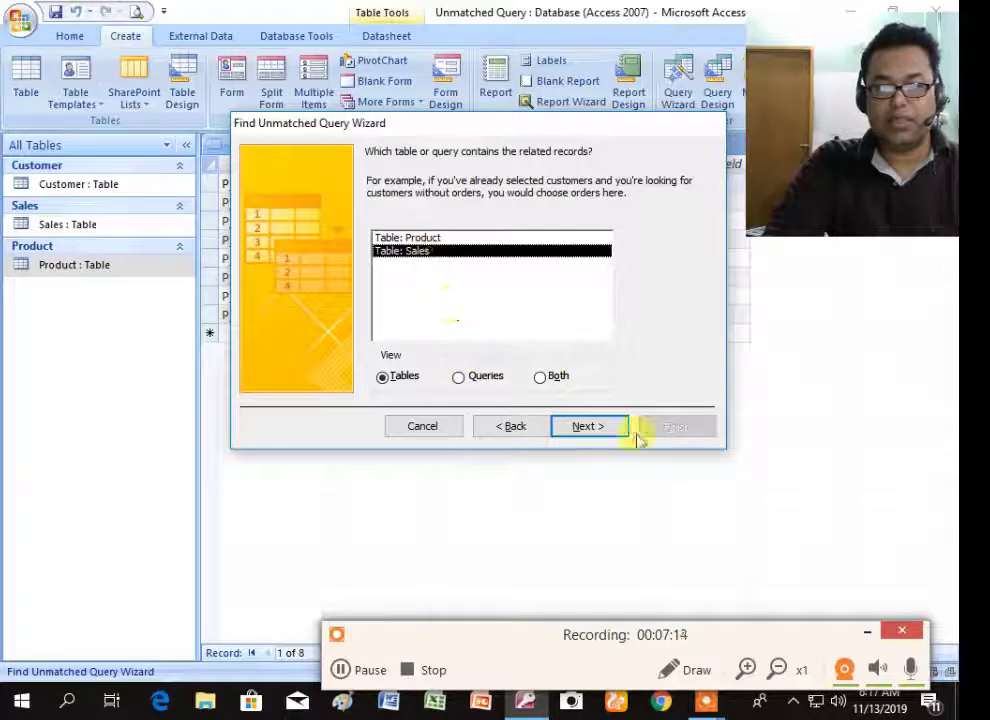
left_click(600, 428)
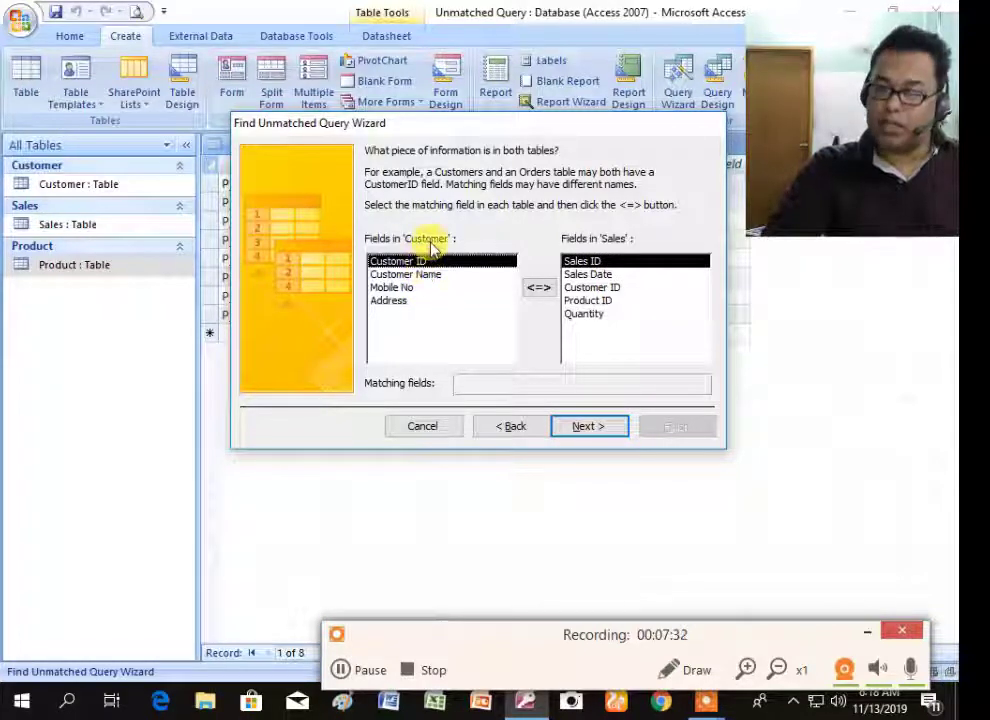
Step: Match the two tables on Customer ID and include all Customer fields in the query results
left_click(610, 289)
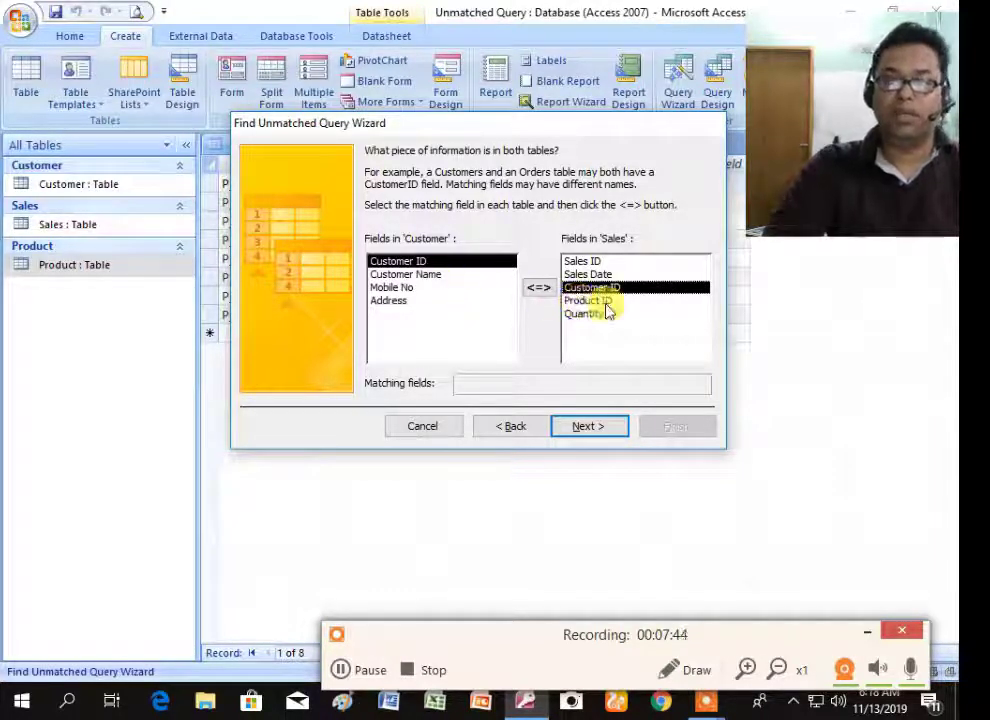
left_click(594, 428)
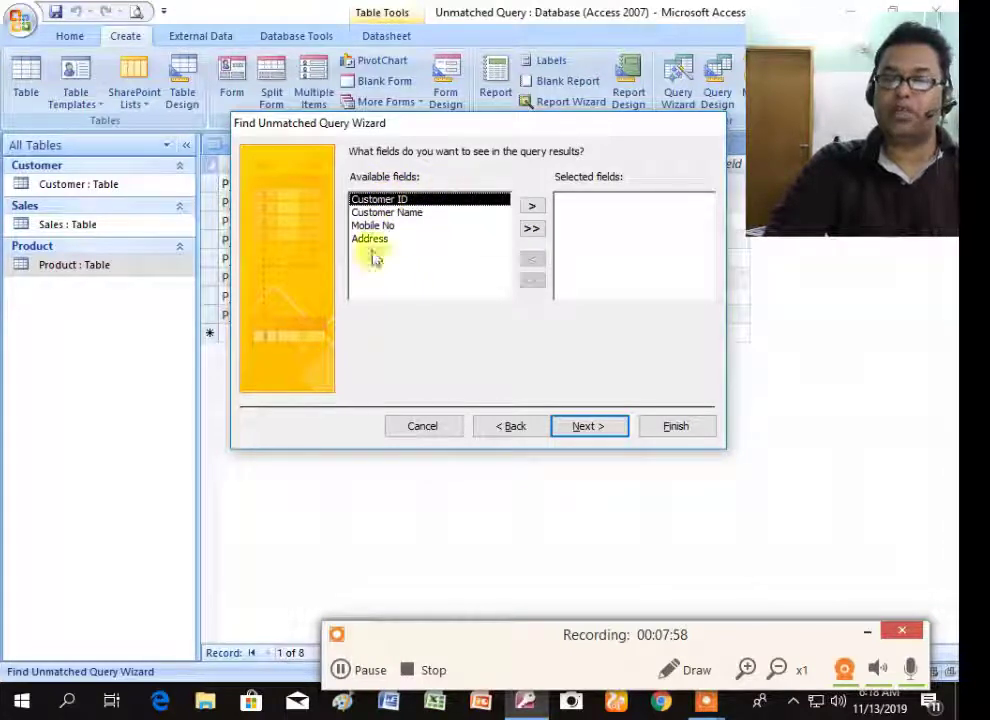
left_click(531, 231)
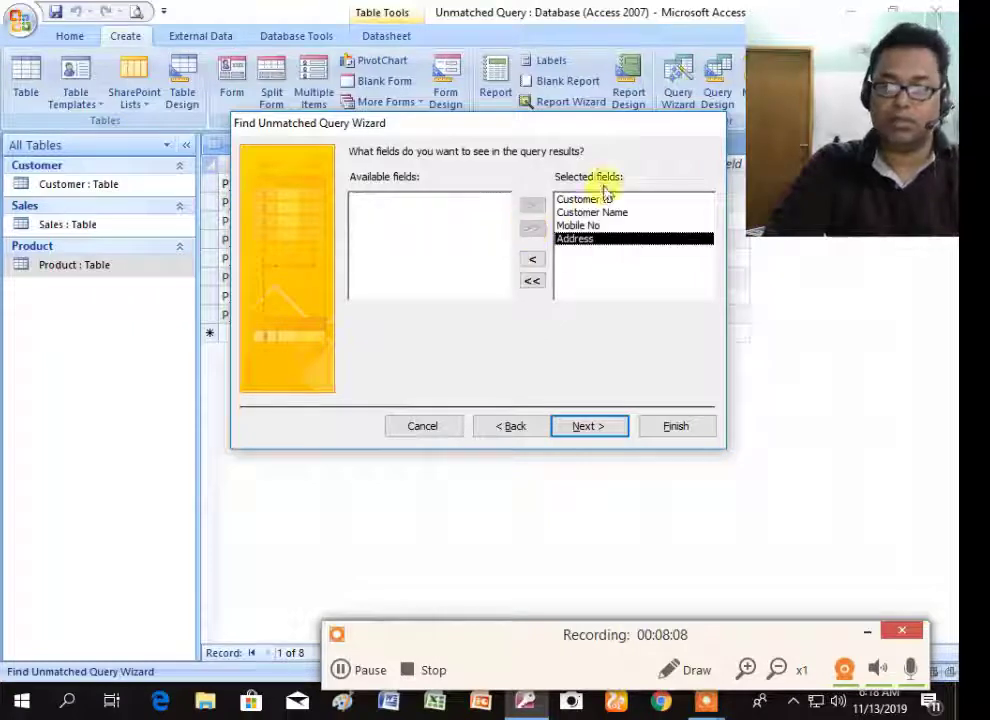
left_click(597, 428)
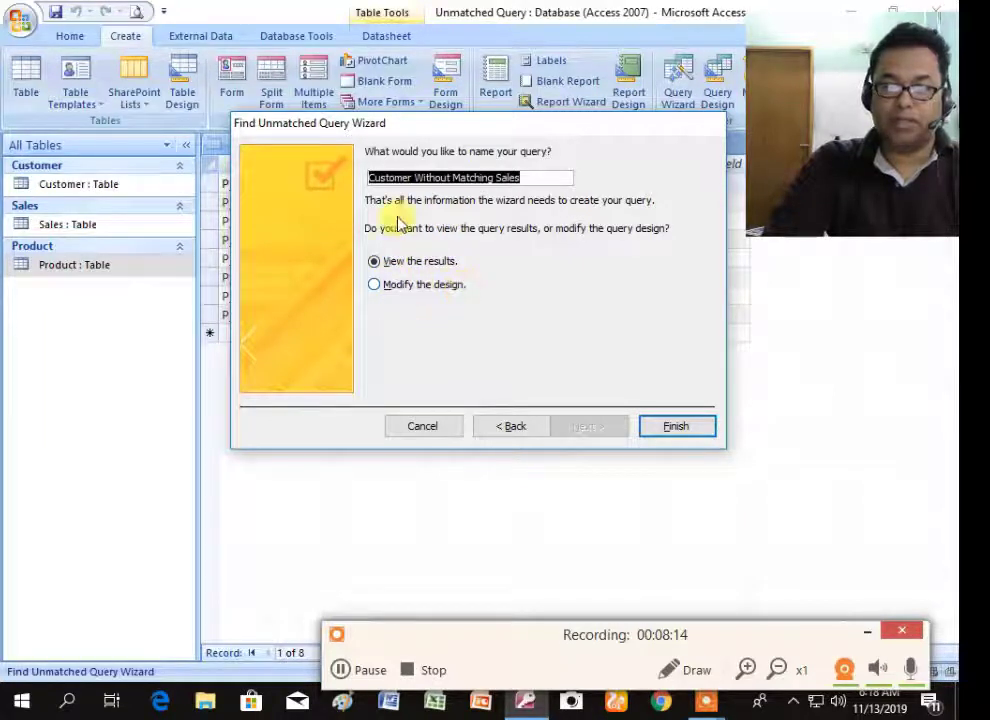
Step: Finish the wizard with the query named Customer Without Matching Sales, choosing to view the results
left_click(539, 178)
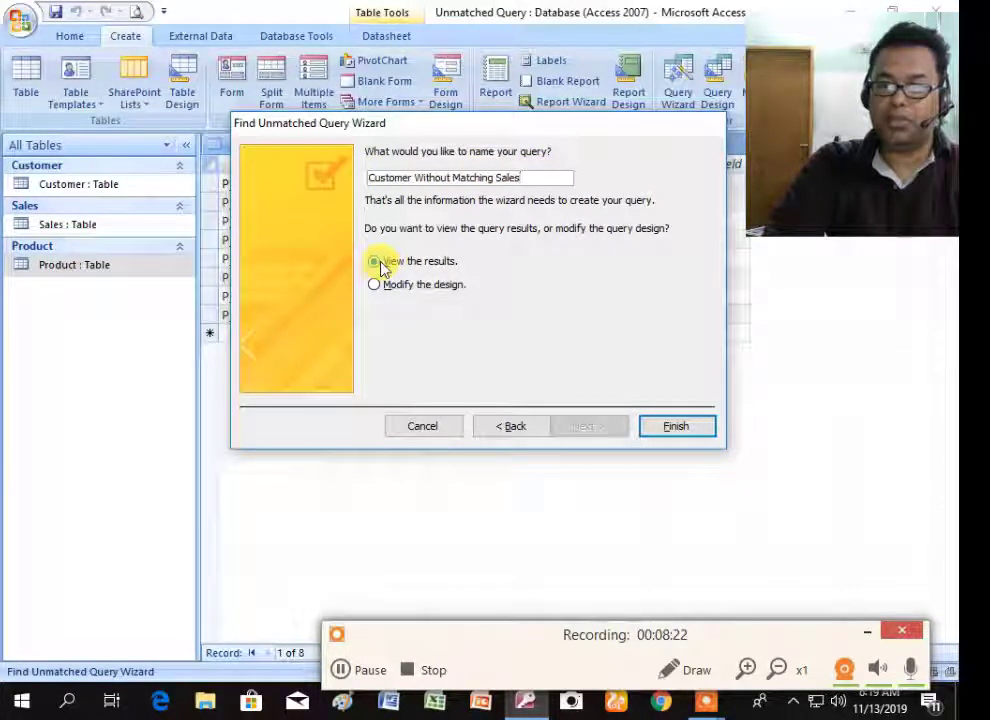
left_click(686, 432)
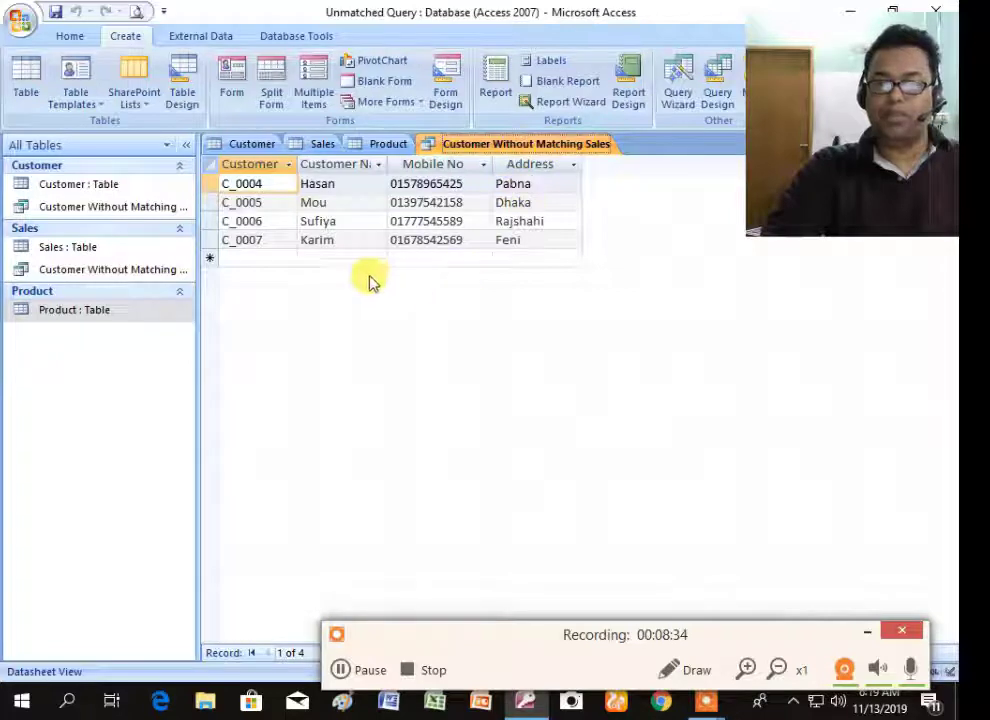
Step: Compare the customer IDs in the Customer Without Matching Sales results with the Customer ID column of the Sales table
left_click(275, 203)
left_click(273, 221)
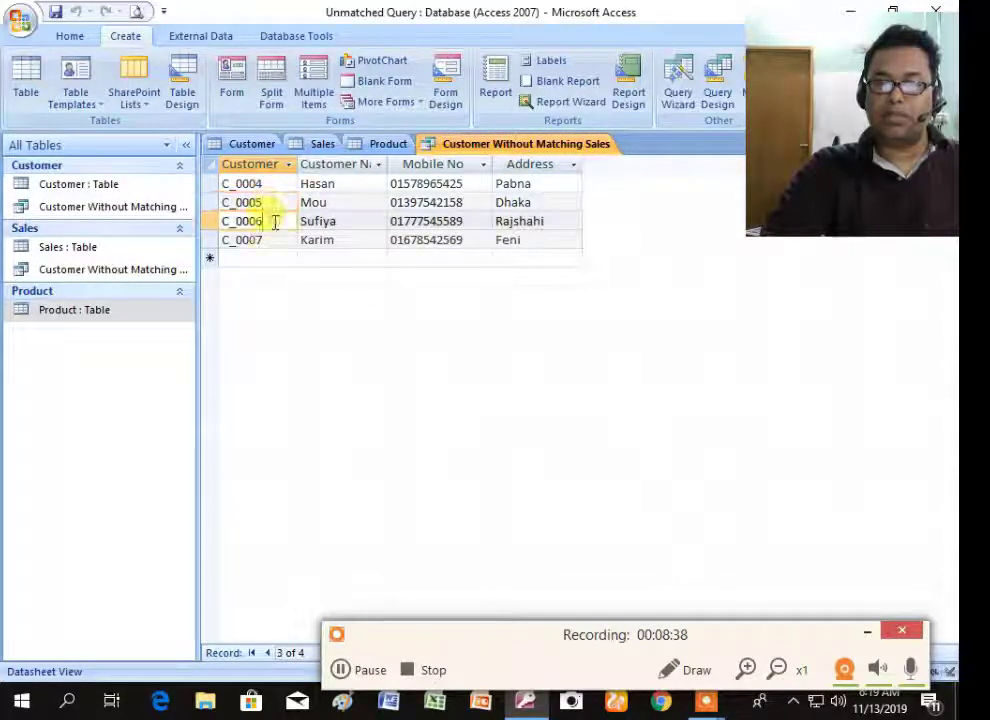
left_click(270, 241)
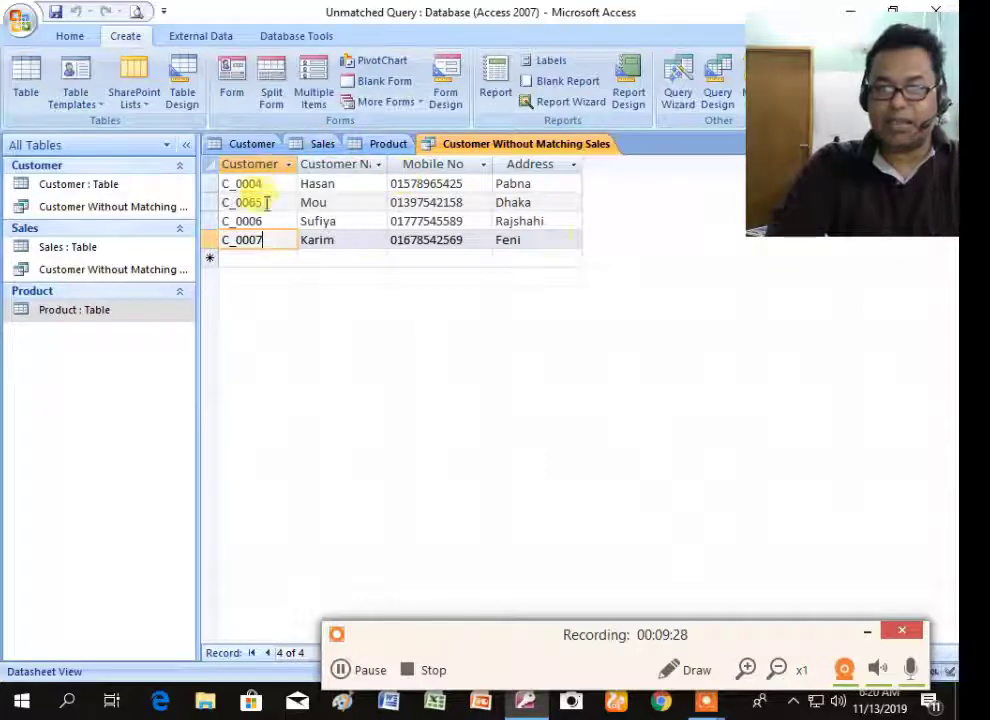
left_click(323, 145)
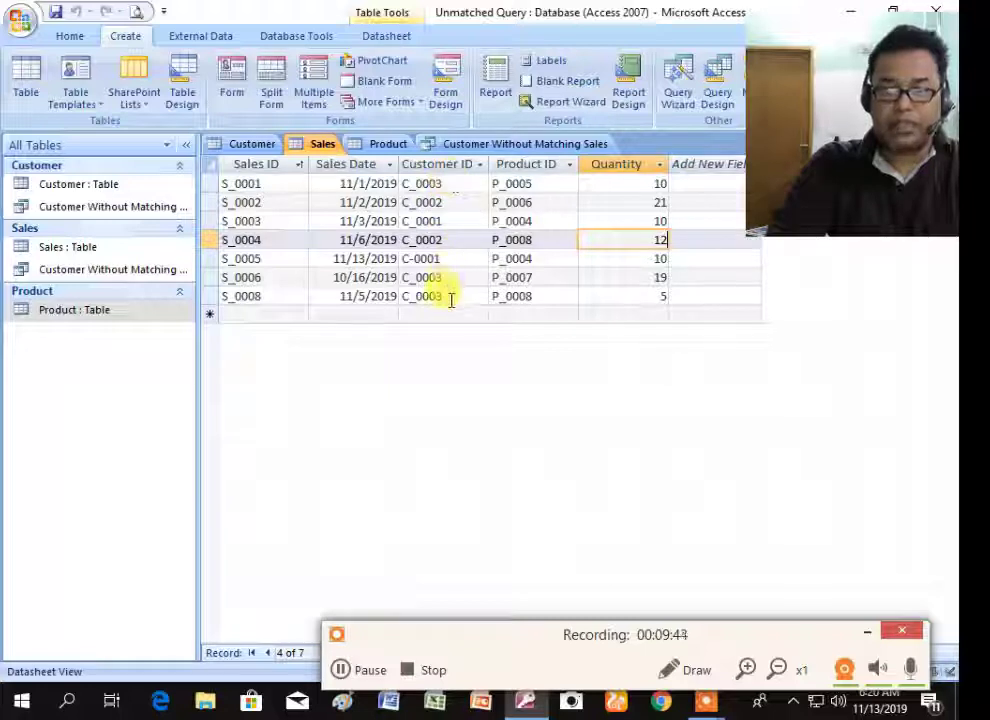
left_click(480, 145)
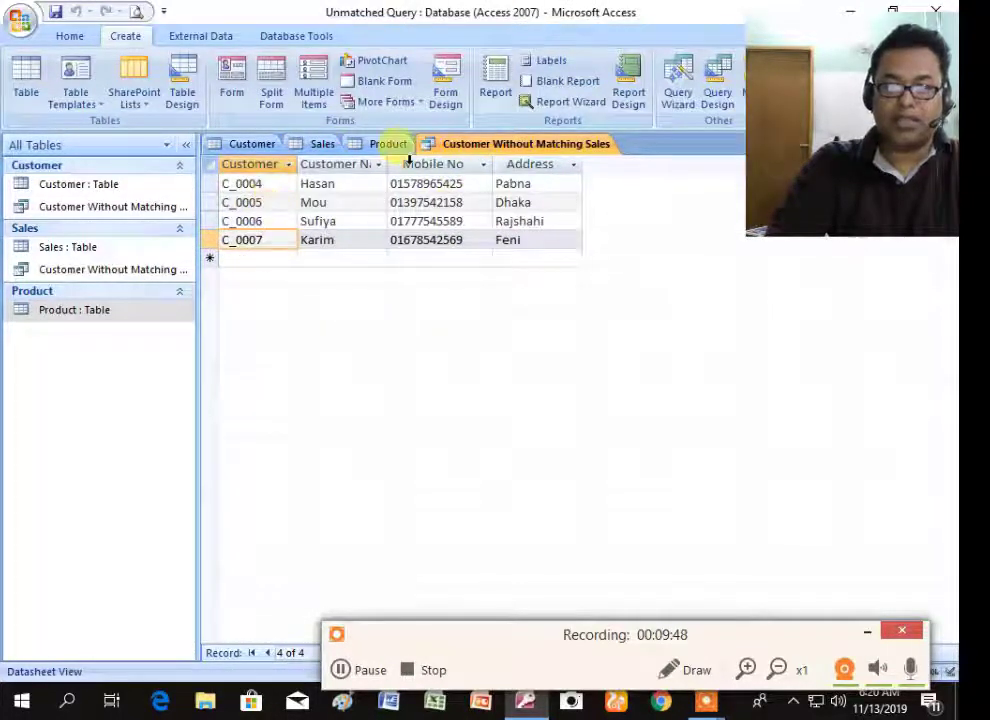
left_click(325, 145)
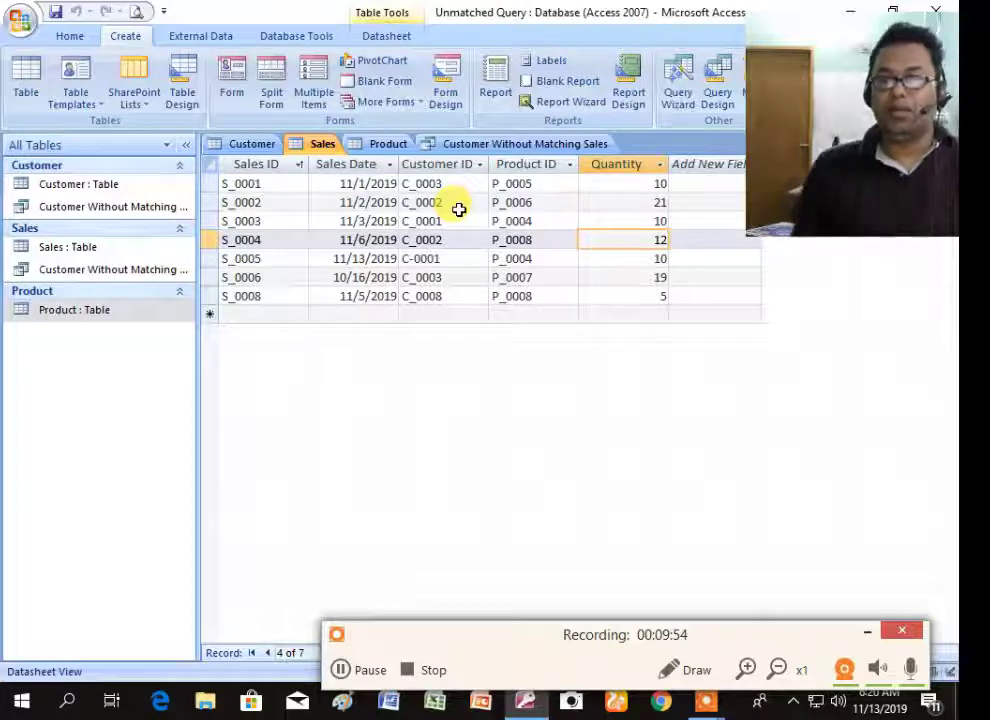
double_click(832, 148)
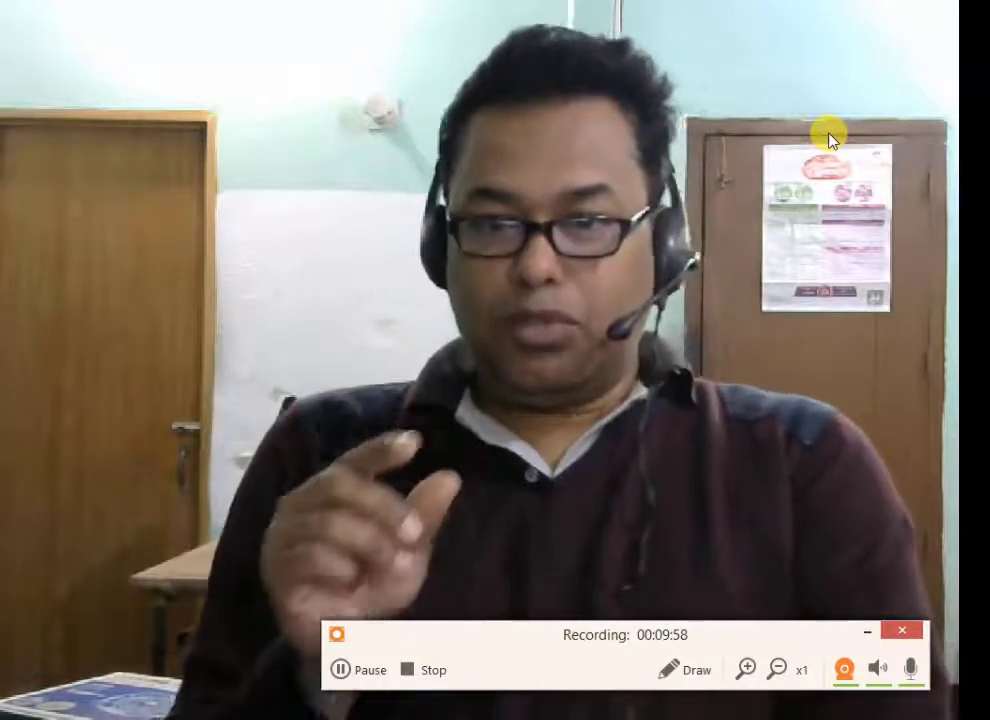